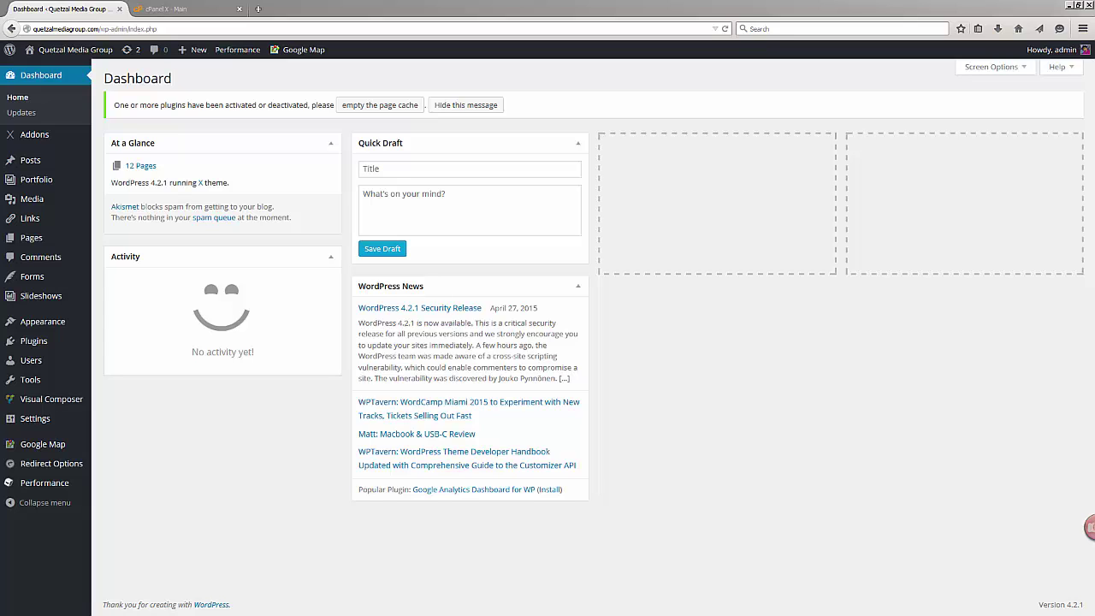
In cPanel File Manager's public_html folder, select wp-config.php and bring up its actions.
{"action": "left_click", "coordinate": [190, 11]}
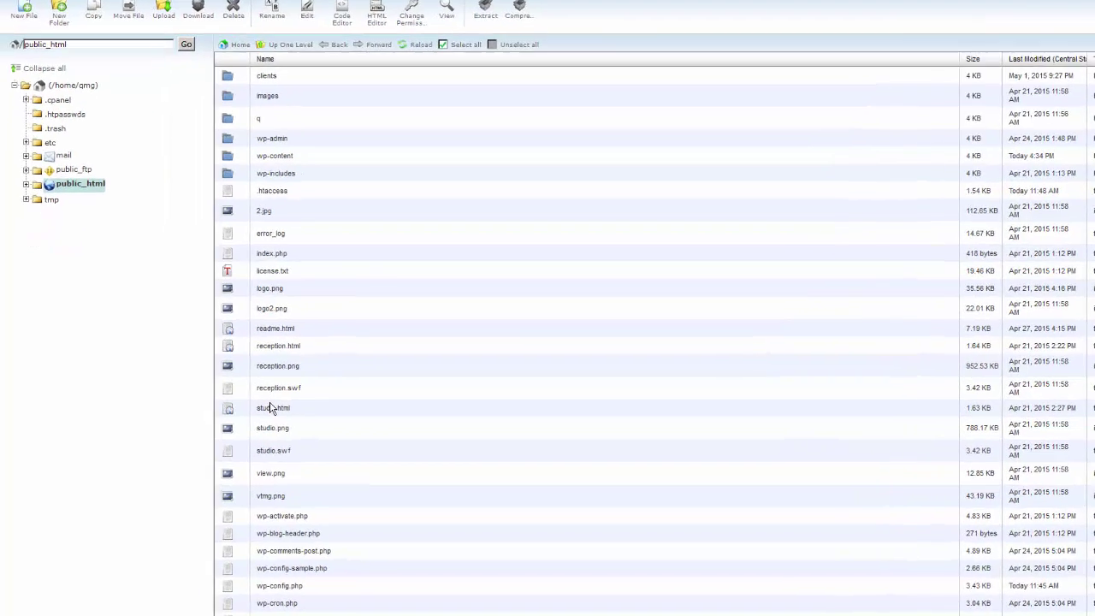
{"action": "left_click", "coordinate": [240, 432]}
{"action": "scroll", "coordinate": [358, 338], "scroll_direction": "down", "scroll_amount": 1}
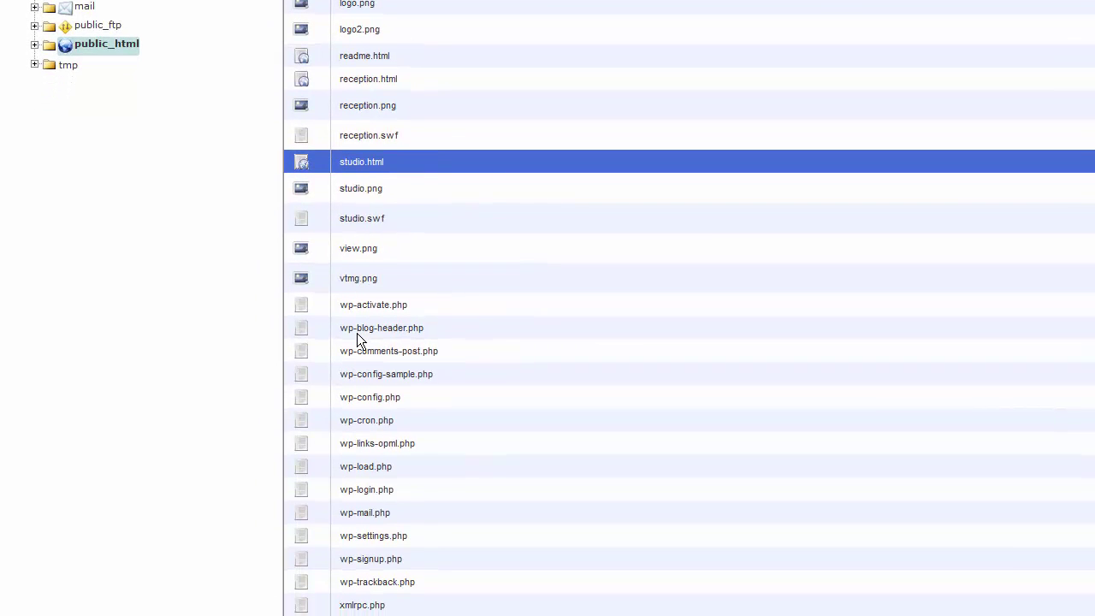
{"action": "left_click", "coordinate": [395, 399]}
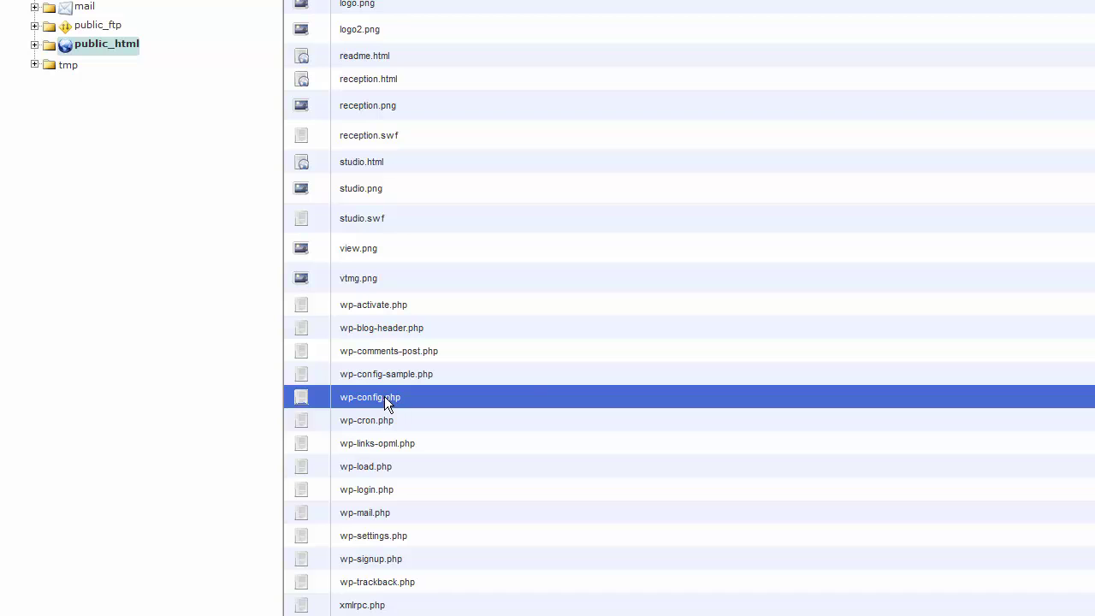
{"action": "right_click", "coordinate": [384, 396]}
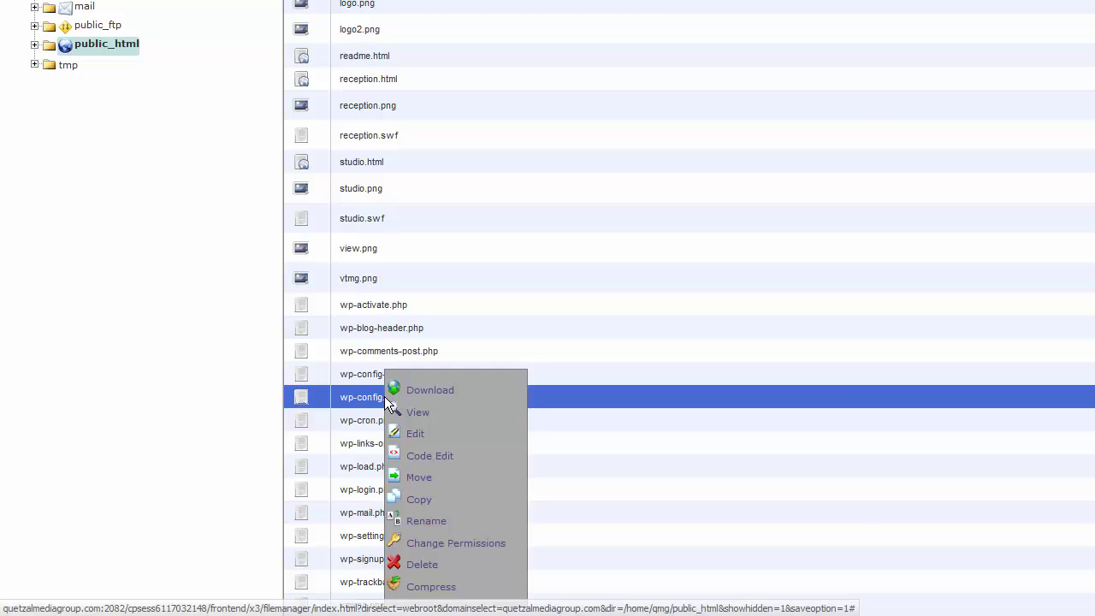
Open wp-config.php in the Code Editor and scroll down to the WP_DEBUG line.
{"action": "left_click", "coordinate": [434, 463]}
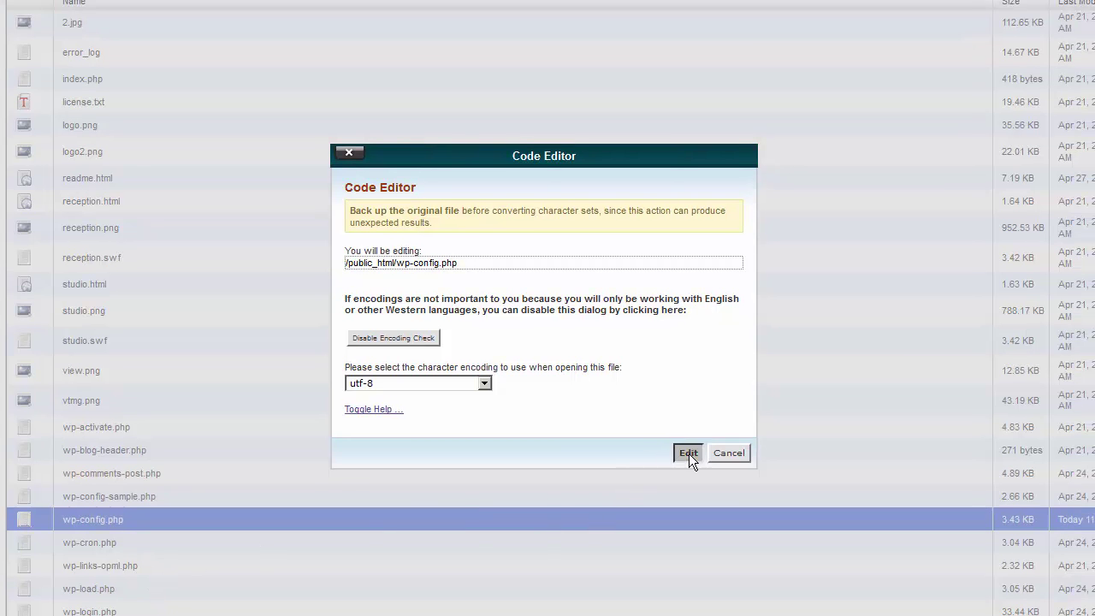
{"action": "left_click", "coordinate": [689, 453]}
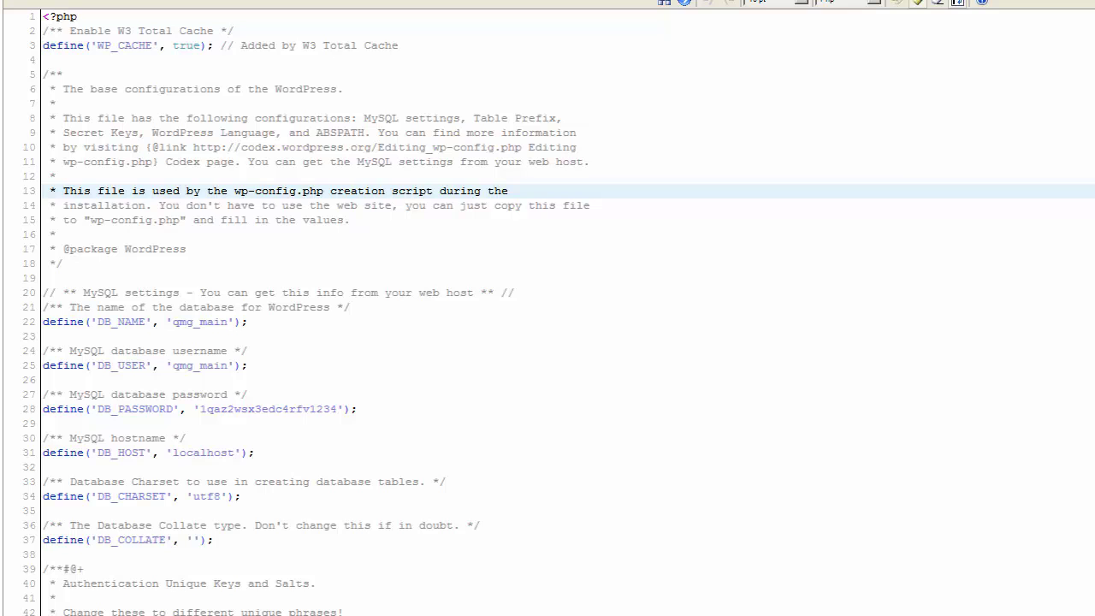
{"action": "scroll", "coordinate": [548, 313], "scroll_direction": "down", "scroll_amount": 13}
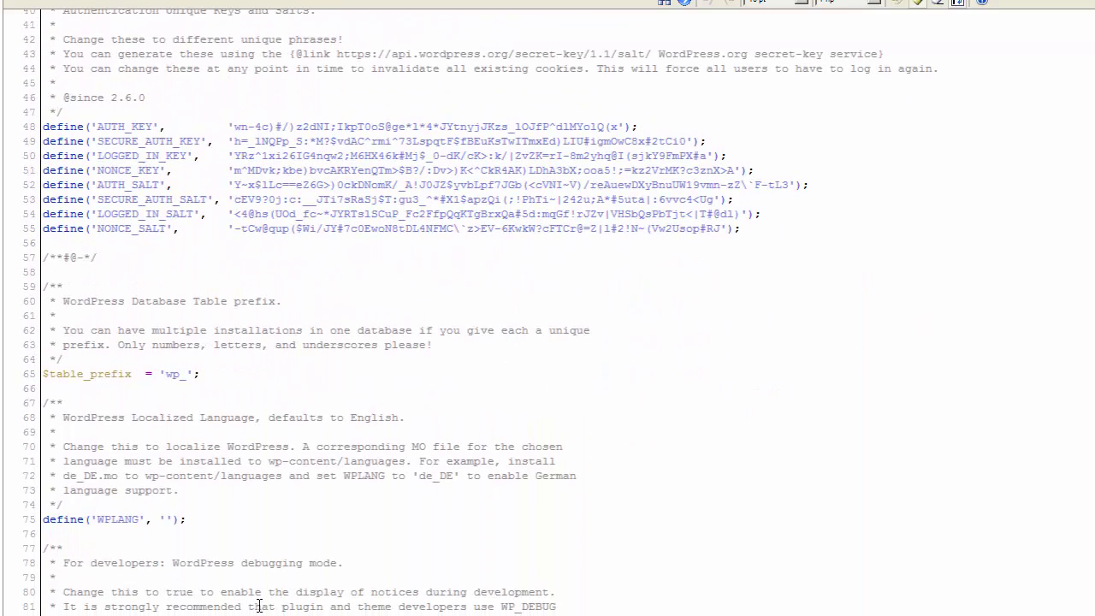
{"action": "scroll", "coordinate": [242, 479], "scroll_direction": "down", "scroll_amount": 5}
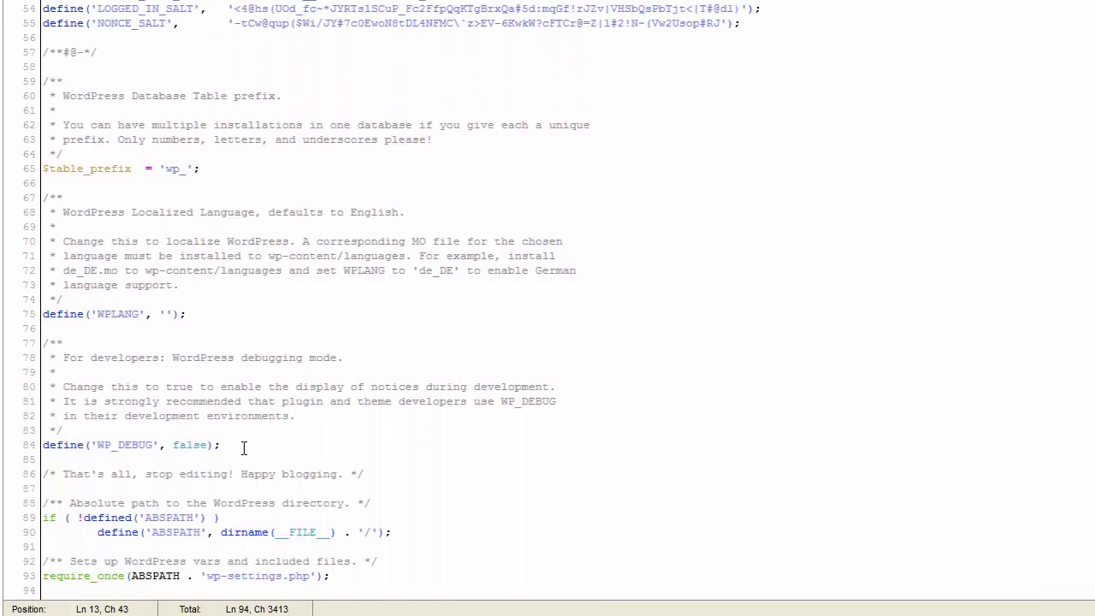
Insert define('DISABLE_WP_CRON', true); on line 87 below WP_DEBUG and save wp-config.php.
{"action": "left_click", "coordinate": [244, 441]}
{"action": "key", "text": "Return"}
{"action": "key", "text": "Return"}
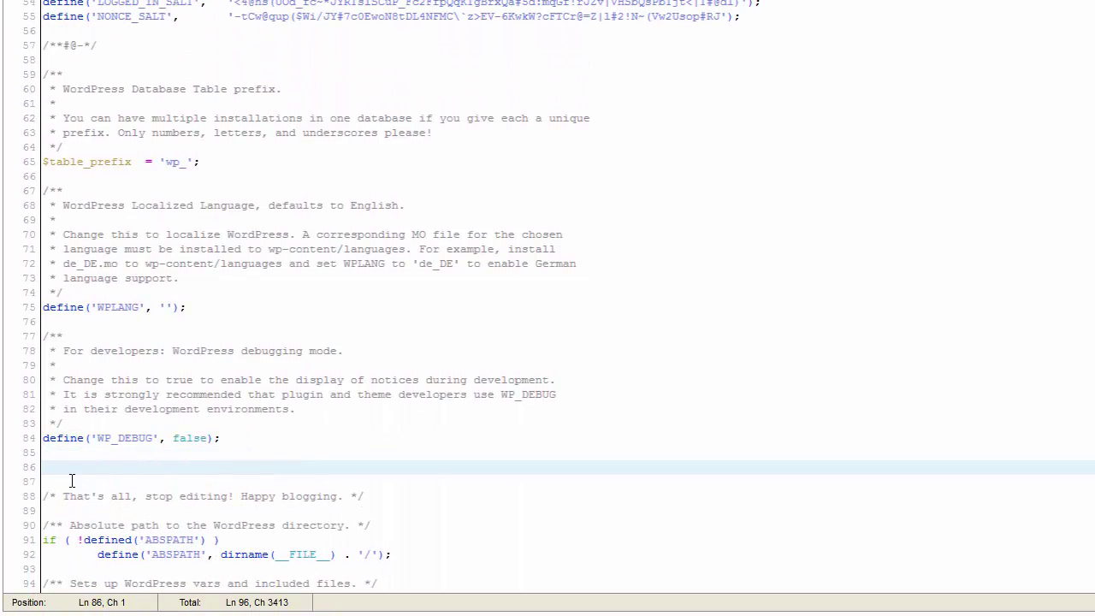
{"action": "left_click_drag", "start_coordinate": [64, 497], "coordinate": [418, 499]}
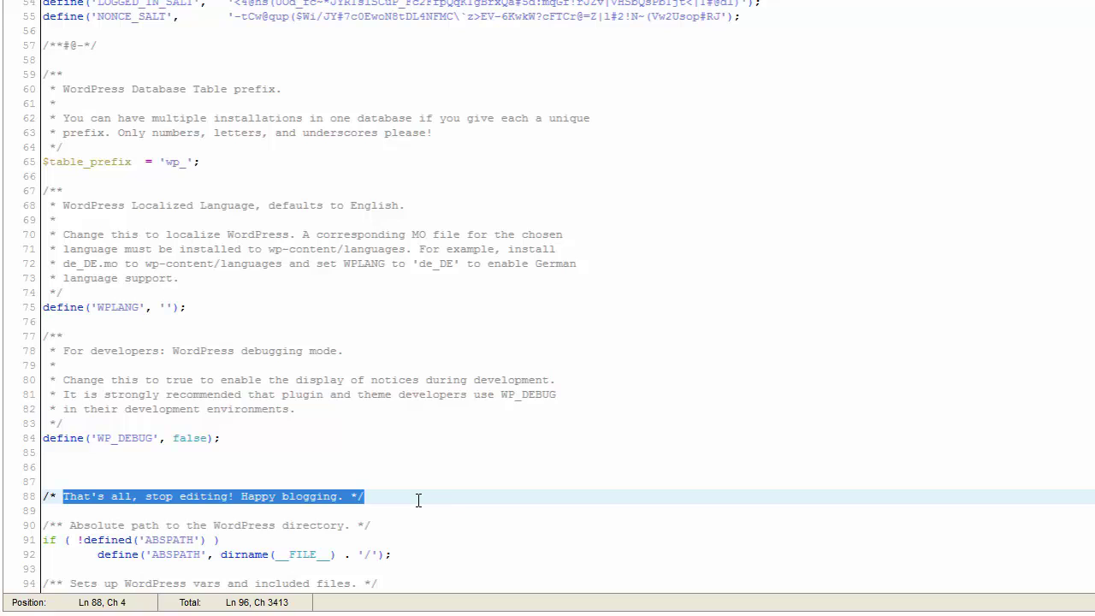
{"action": "left_click", "coordinate": [84, 471]}
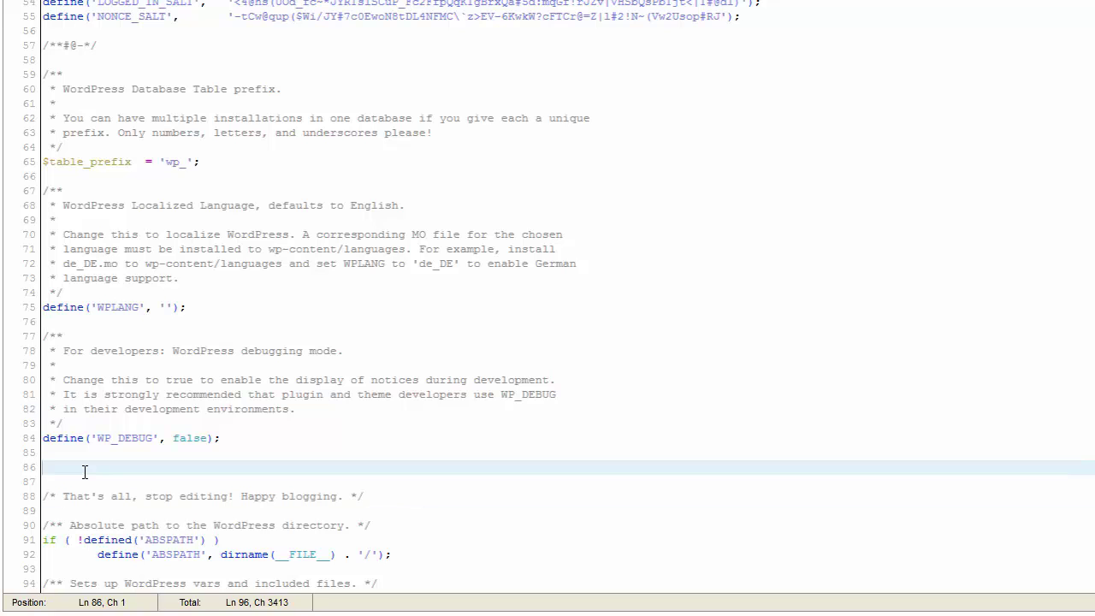
{"action": "key", "text": "Return"}
{"action": "key", "text": "Return"}
{"action": "scroll", "coordinate": [132, 455], "scroll_direction": "down", "scroll_amount": 2}
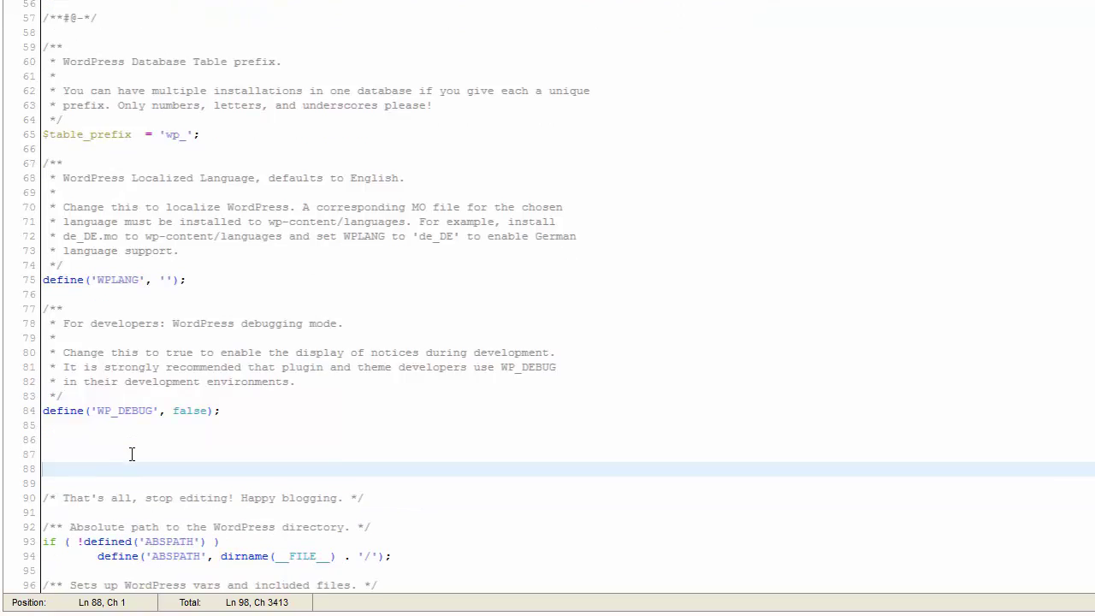
{"action": "left_click", "coordinate": [57, 425]}
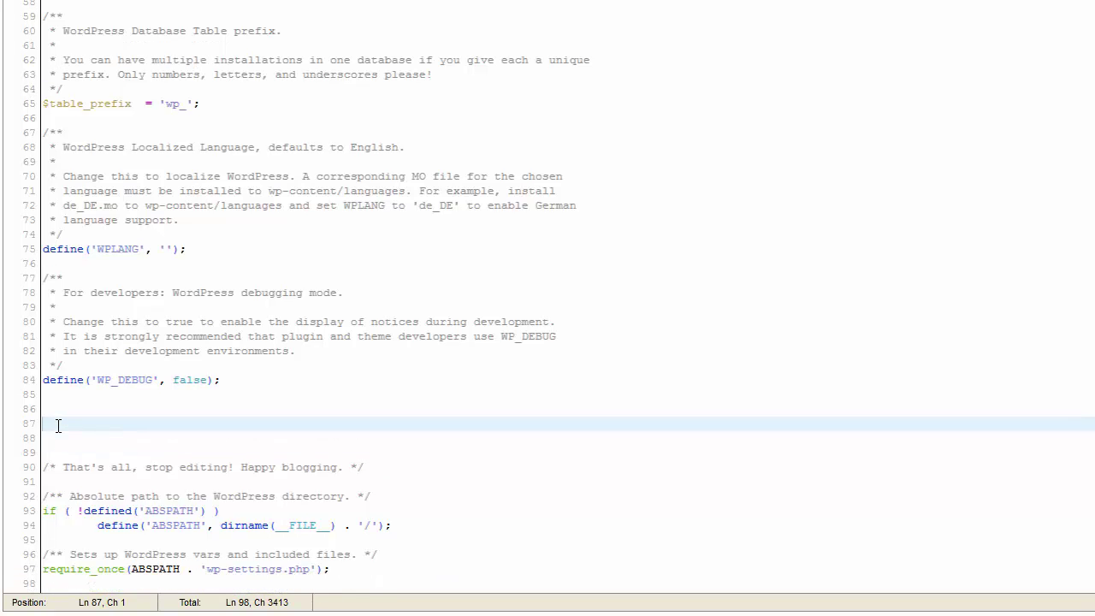
{"action": "type", "text": "define('DISABLE_WP_CRON', true);"}
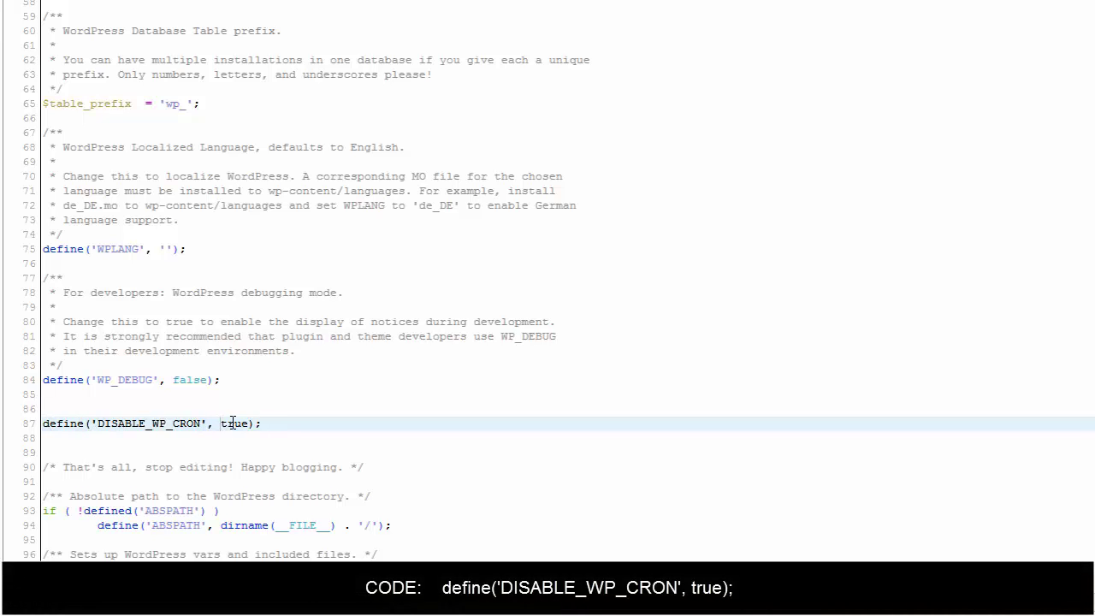
{"action": "left_click_drag", "start_coordinate": [250, 423], "coordinate": [216, 423]}
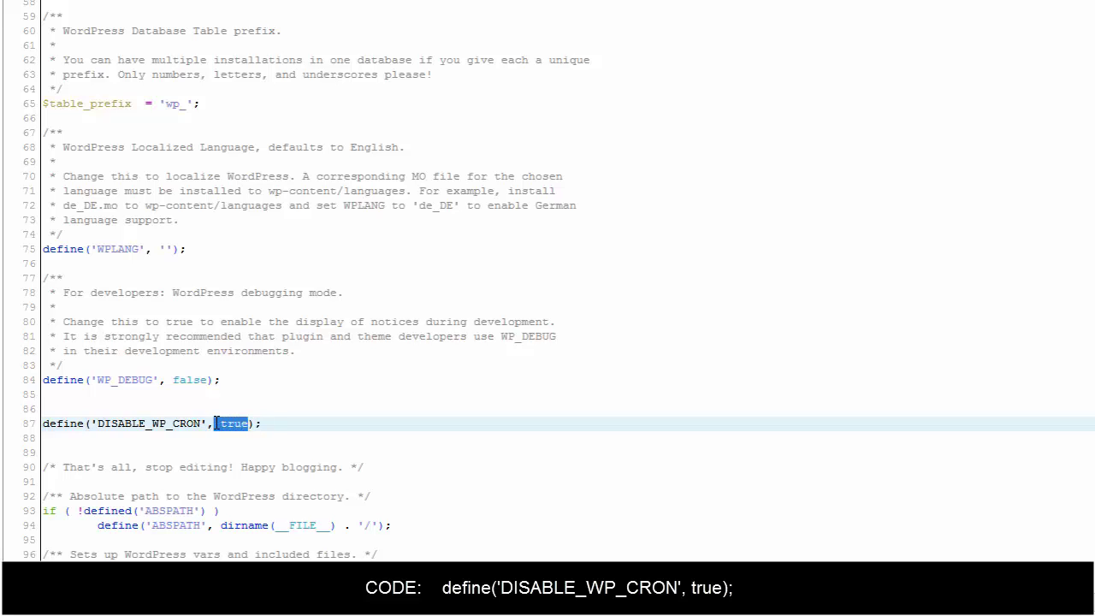
{"action": "left_click", "coordinate": [273, 424]}
{"action": "key", "text": "ctrl+s"}
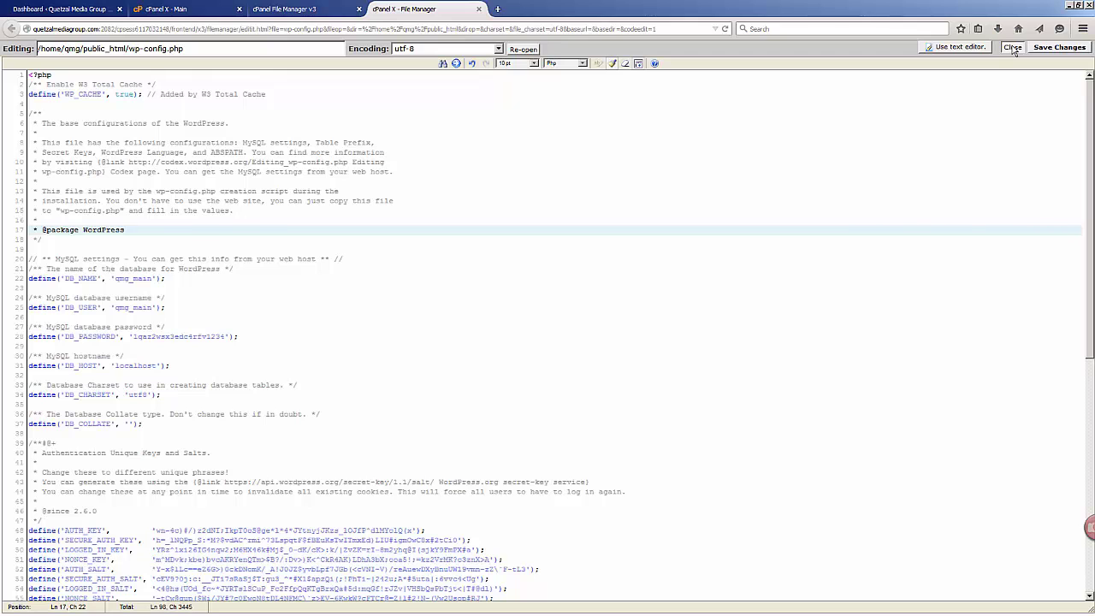
Close the code editor and File Manager tab, returning to cPanel's Advanced tools.
{"action": "left_click", "coordinate": [1013, 48]}
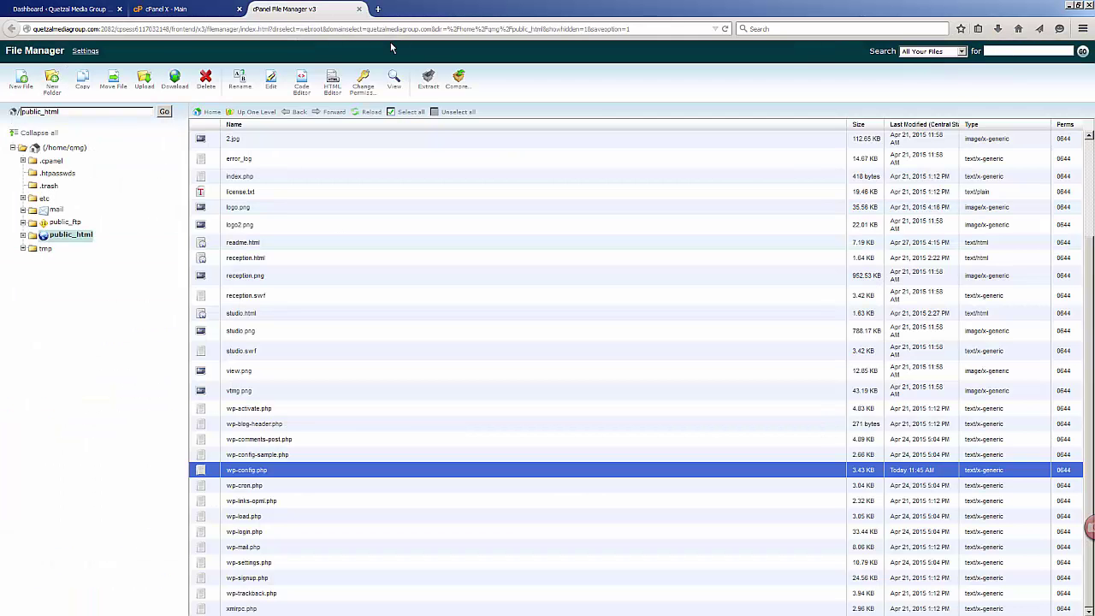
{"action": "left_click", "coordinate": [359, 9]}
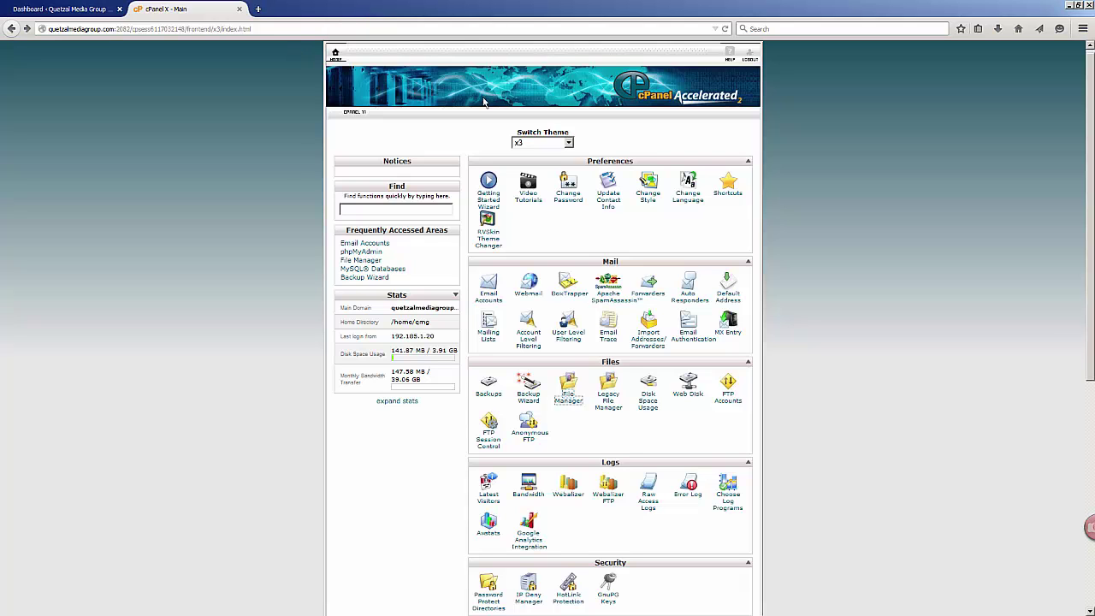
{"action": "left_click", "coordinate": [834, 198]}
{"action": "scroll", "coordinate": [832, 196], "scroll_direction": "down", "scroll_amount": 5}
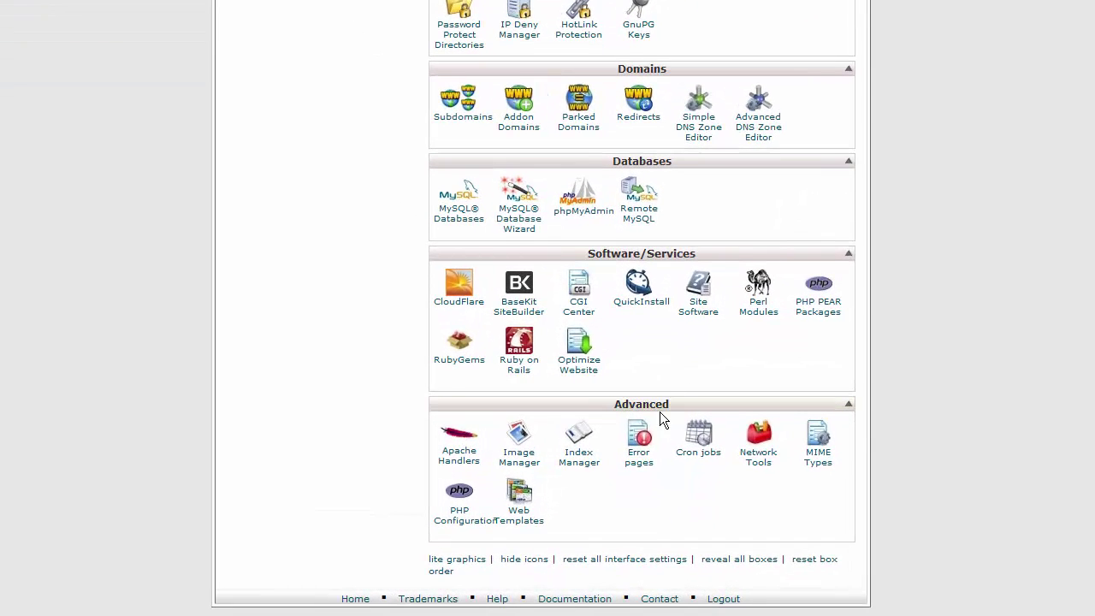
On the Cron Jobs page, paste the wget command calling wp-cron.php into the Command field.
{"action": "left_click", "coordinate": [701, 440]}
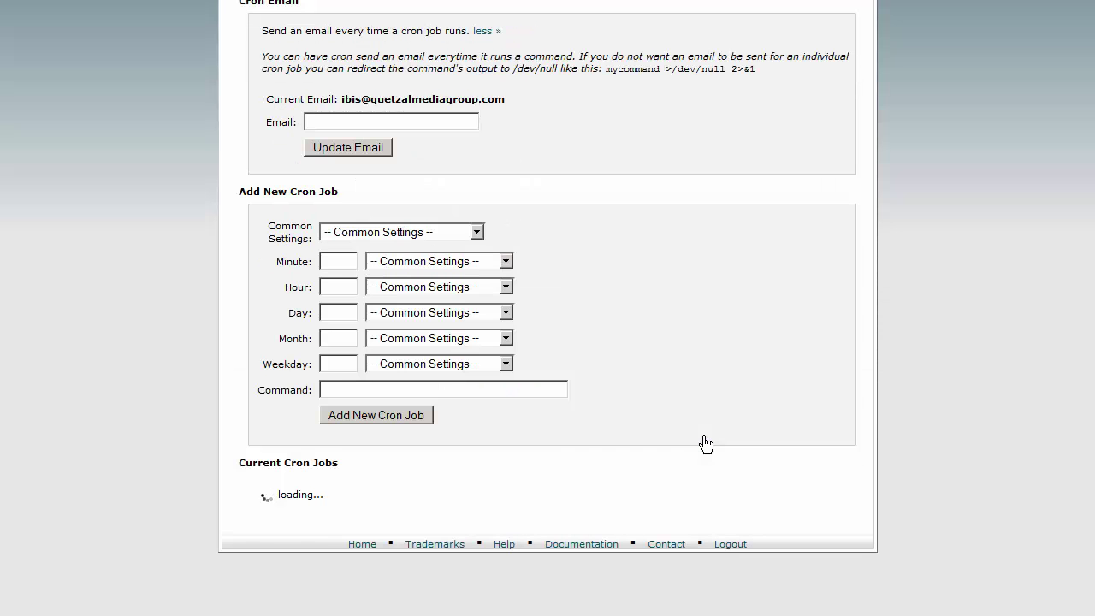
{"action": "scroll", "coordinate": [819, 337], "scroll_direction": "down", "scroll_amount": 2}
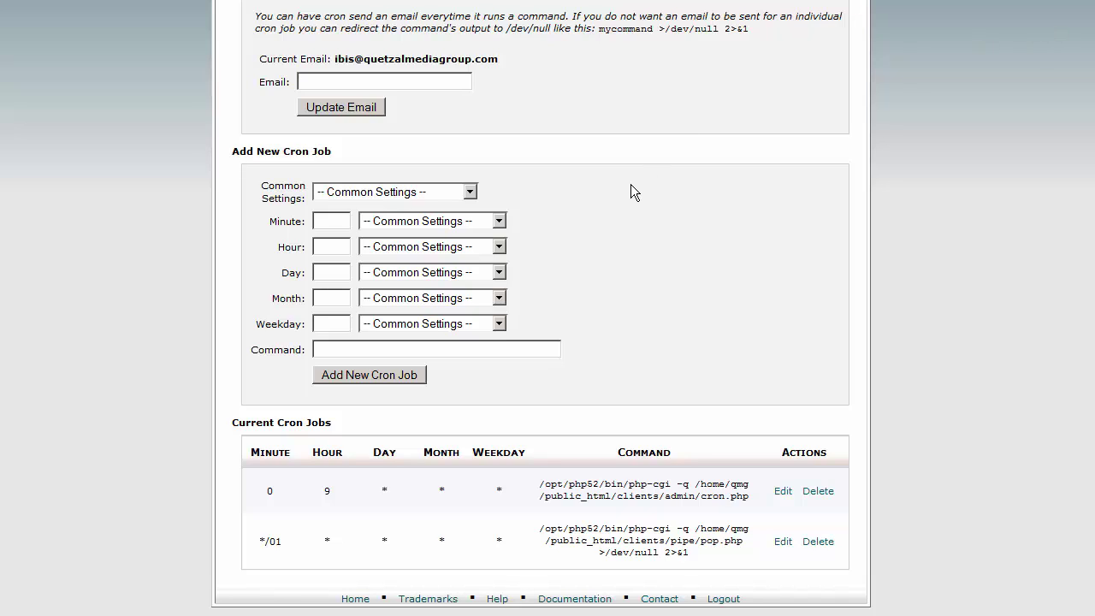
{"action": "left_click", "coordinate": [479, 351]}
{"action": "key", "text": "ctrl+v"}
{"action": "left_click_drag", "start_coordinate": [443, 351], "coordinate": [223, 351]}
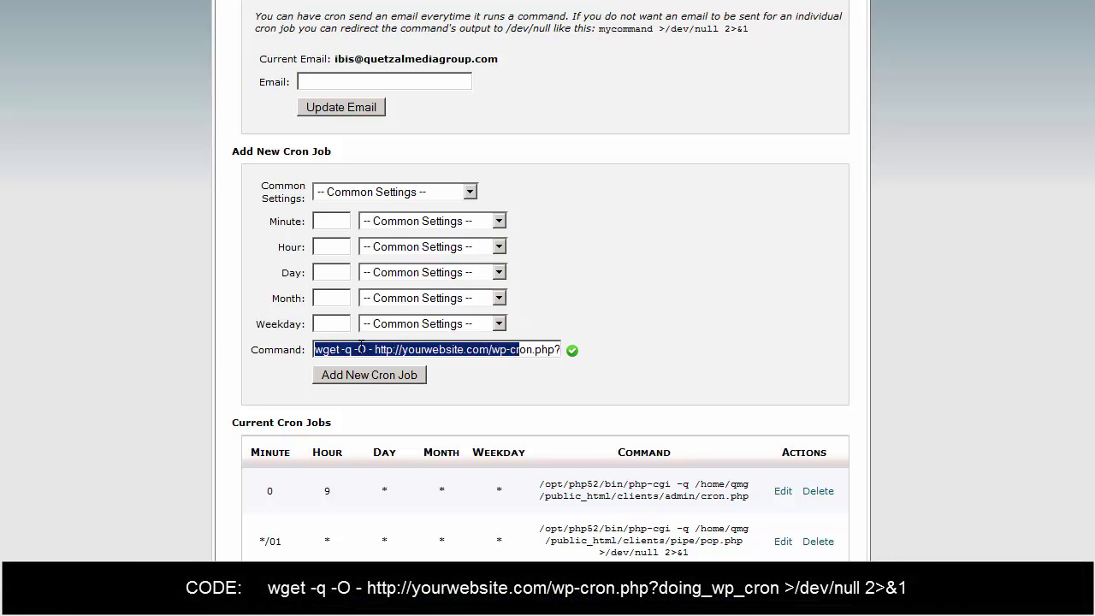
{"action": "left_click", "coordinate": [351, 349]}
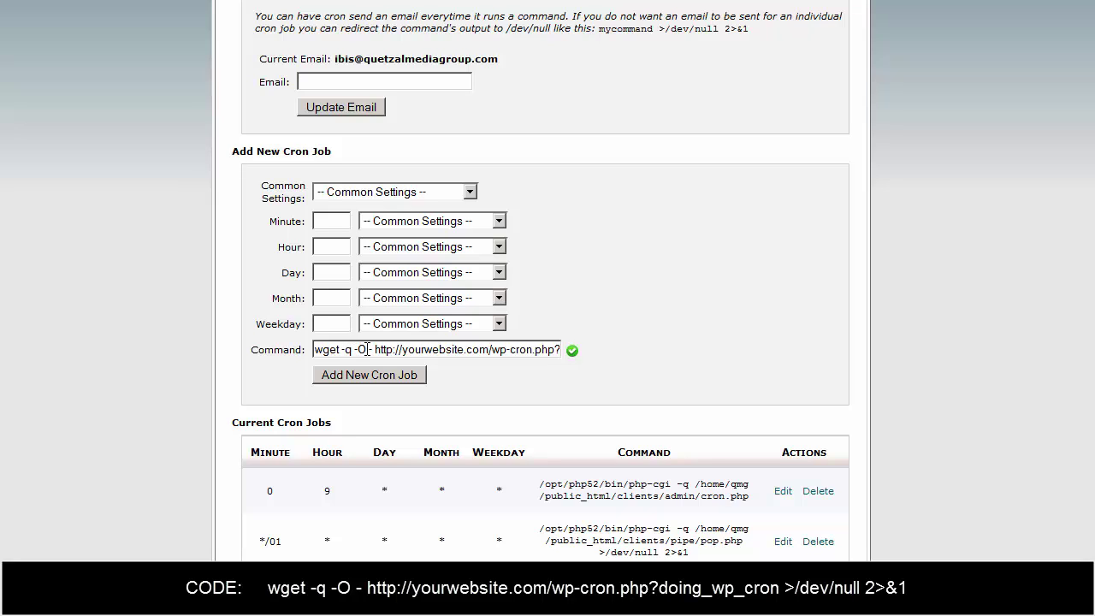
Replace the placeholder domain yourwebsite. with quetzalmediagroup. in the command URL.
{"action": "double_click", "coordinate": [363, 349]}
{"action": "left_click", "coordinate": [374, 350]}
{"action": "left_click_drag", "start_coordinate": [402, 351], "coordinate": [468, 352]}
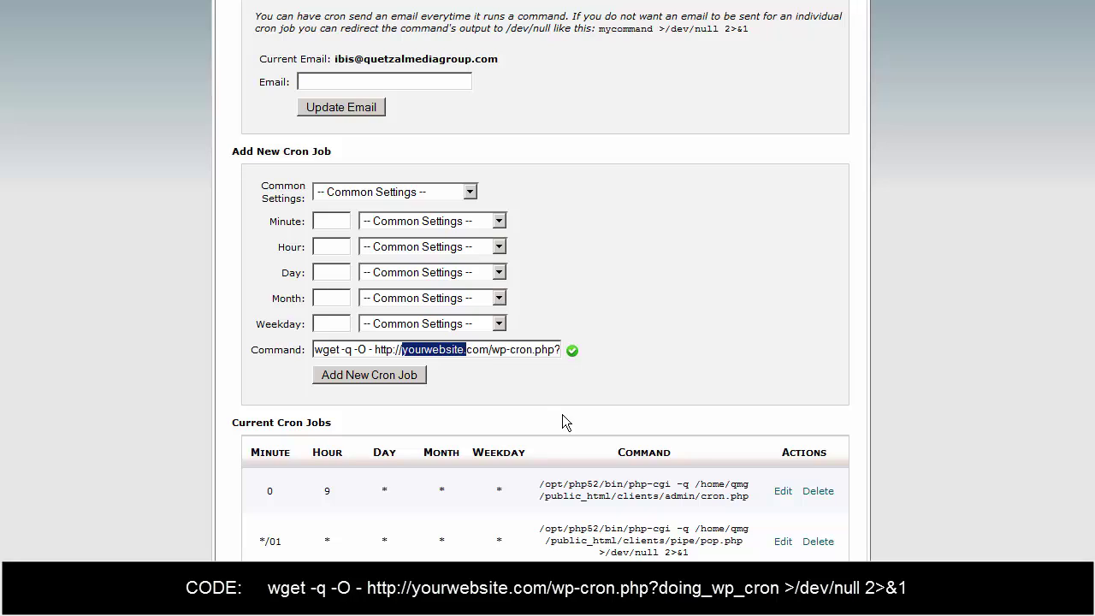
{"action": "type", "text": "quetzalmedia"}
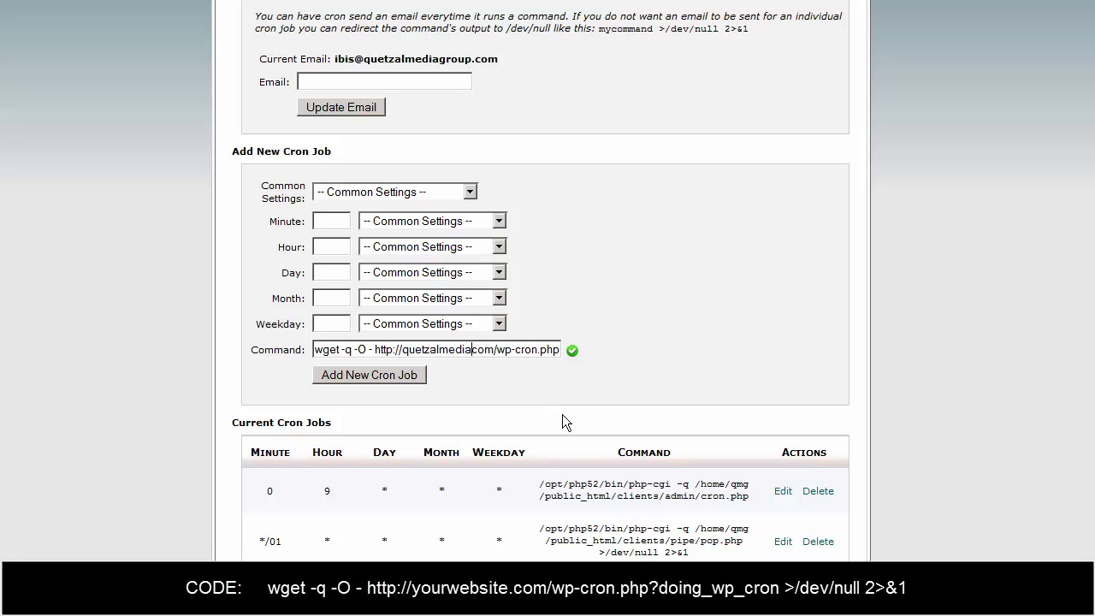
{"action": "type", "text": "group."}
Review the full wget command text through to wp-cron.php?doing_wp_cron.
{"action": "left_click_drag", "start_coordinate": [505, 350], "coordinate": [585, 349]}
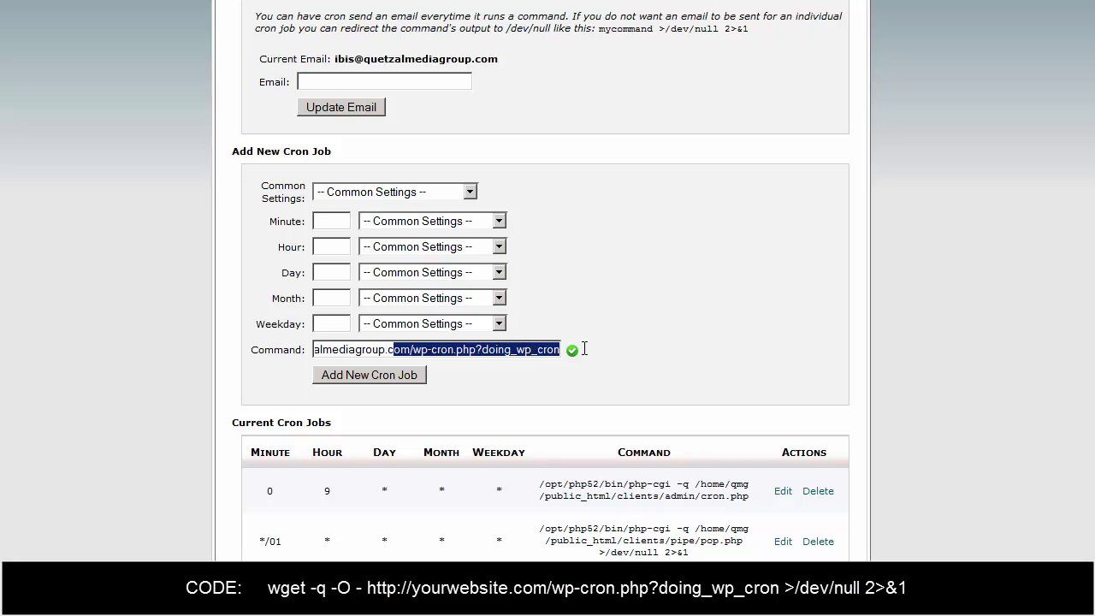
{"action": "left_click", "coordinate": [478, 350]}
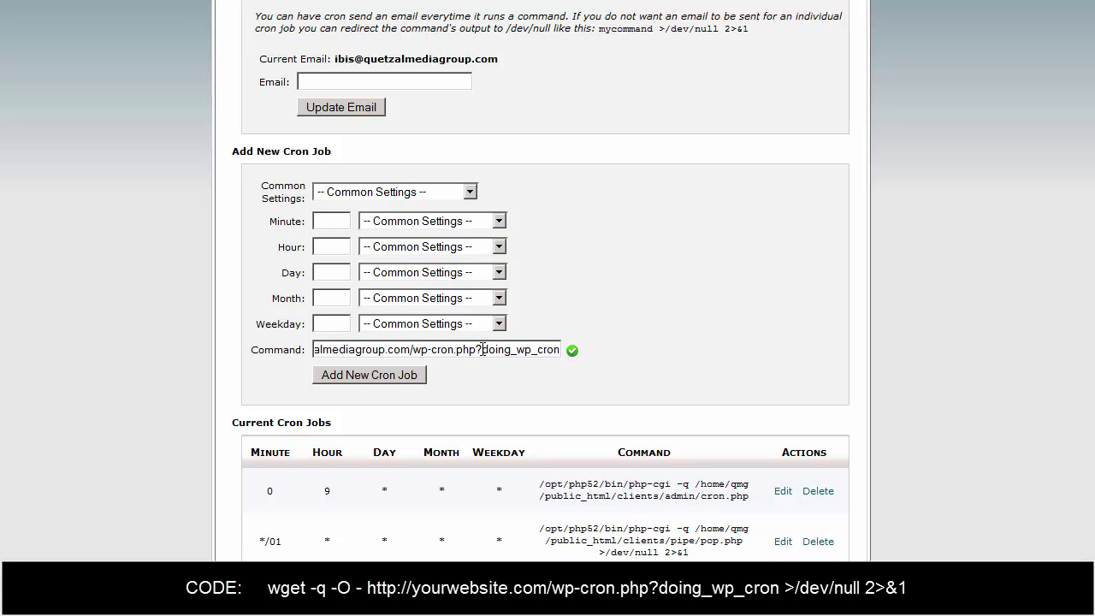
{"action": "left_click", "coordinate": [482, 349], "text": "shift"}
{"action": "double_click", "coordinate": [540, 350]}
{"action": "left_click", "coordinate": [639, 346]}
{"action": "left_click_drag", "start_coordinate": [453, 349], "coordinate": [276, 350]}
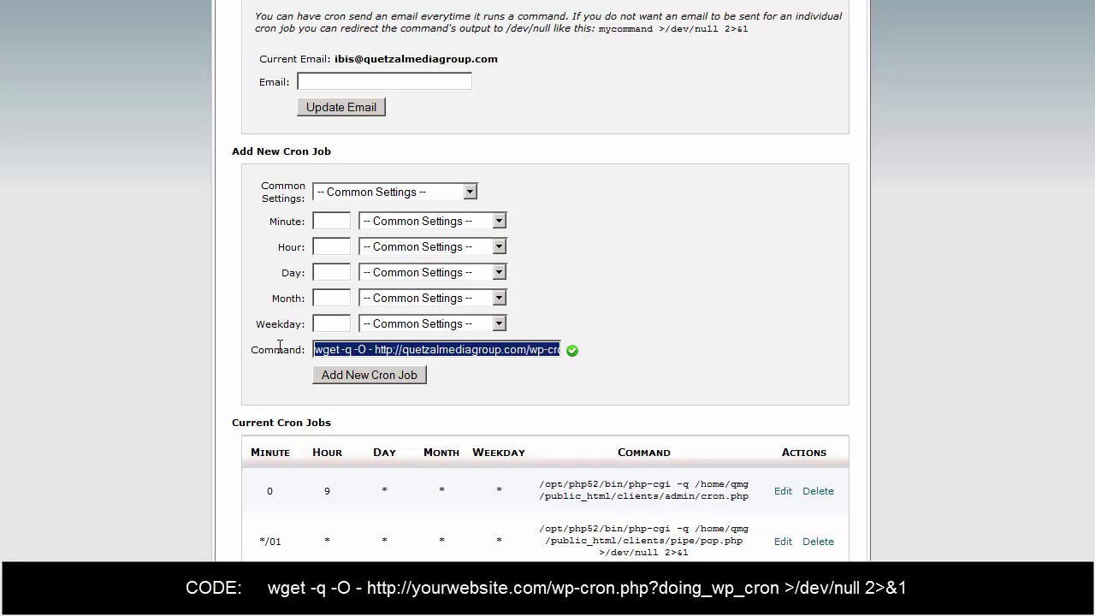
{"action": "left_click", "coordinate": [343, 349]}
{"action": "double_click", "coordinate": [342, 349]}
{"action": "left_click", "coordinate": [627, 308]}
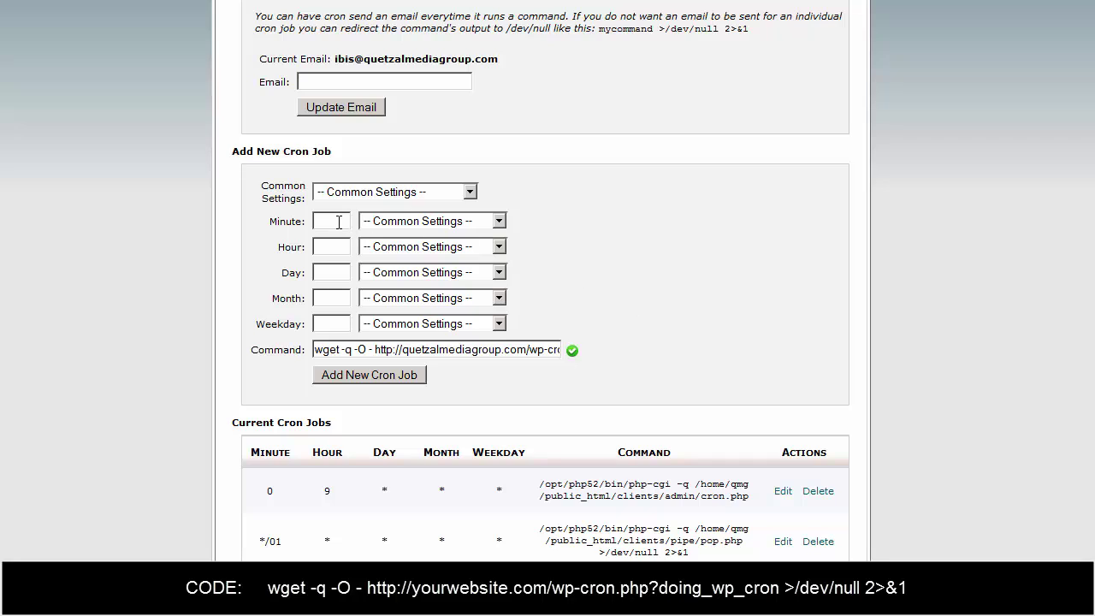
Set the schedule to minute 0,30 with every hour, day, month and weekday.
{"action": "left_click", "coordinate": [405, 227]}
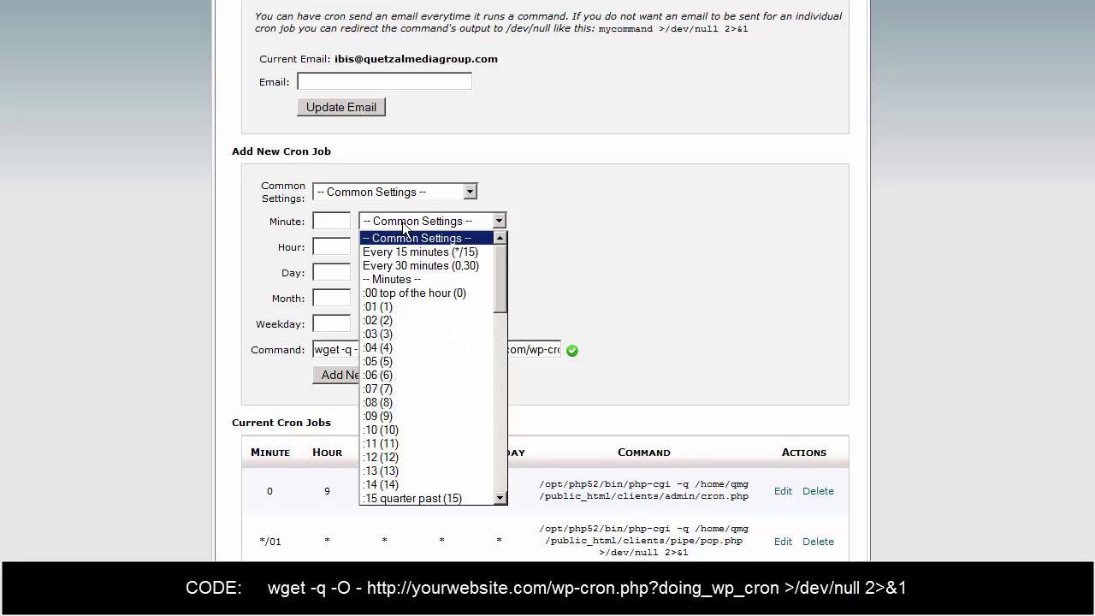
{"action": "left_click", "coordinate": [416, 266]}
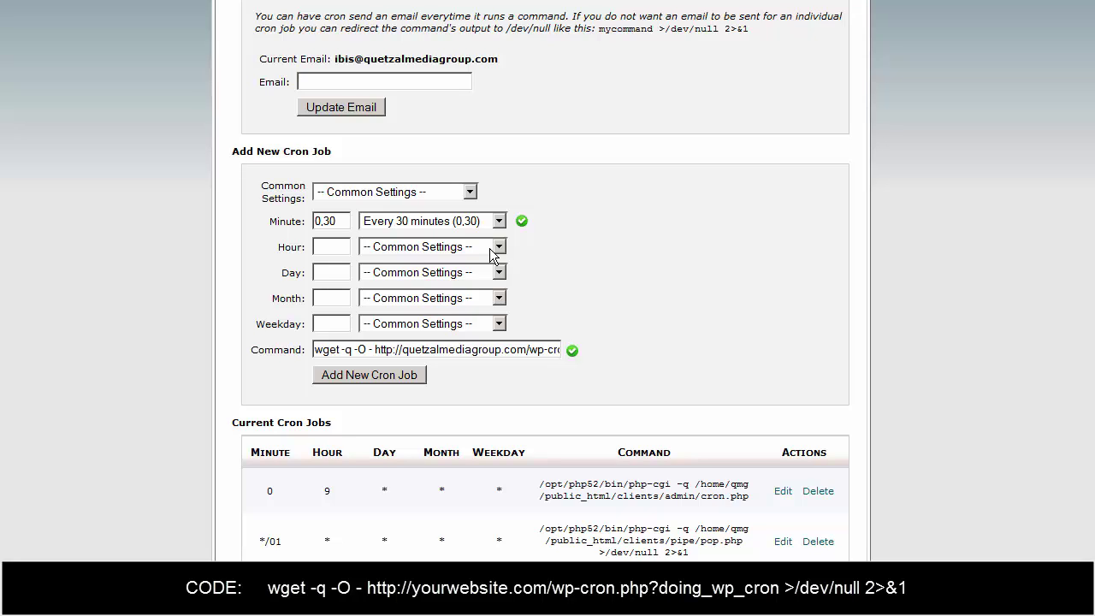
{"action": "left_click", "coordinate": [498, 247]}
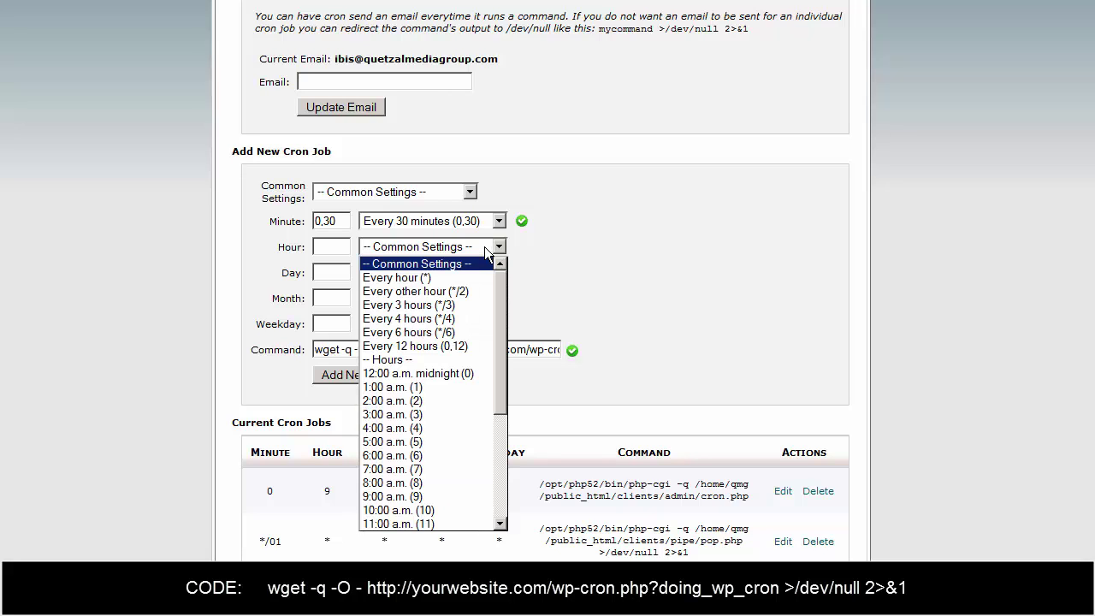
{"action": "left_click", "coordinate": [430, 277]}
{"action": "left_click", "coordinate": [430, 272]}
{"action": "left_click", "coordinate": [430, 303]}
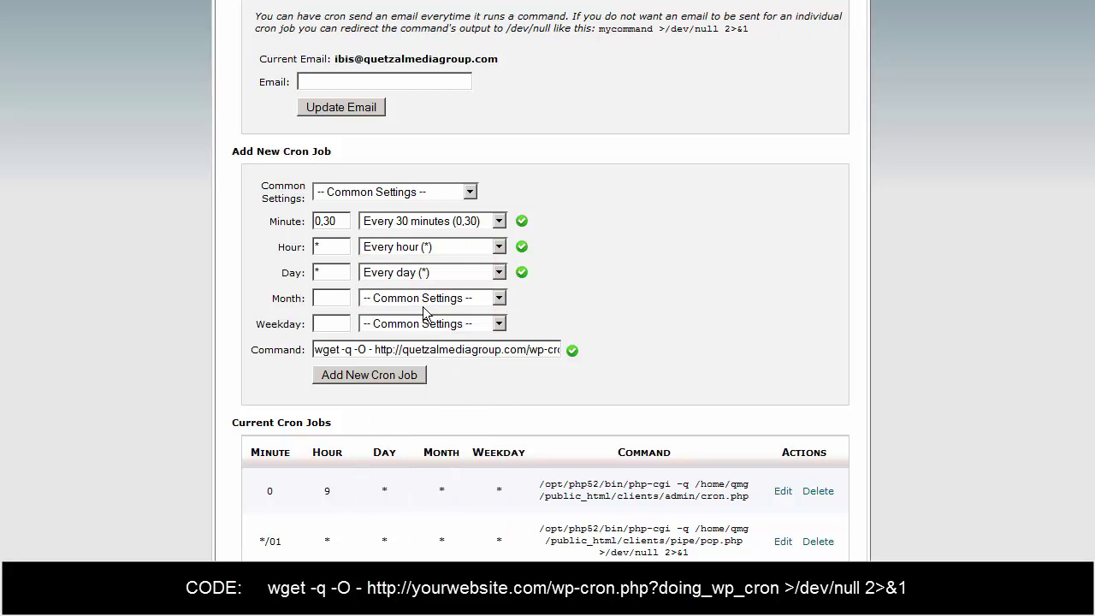
{"action": "left_click", "coordinate": [430, 297]}
{"action": "left_click", "coordinate": [428, 329]}
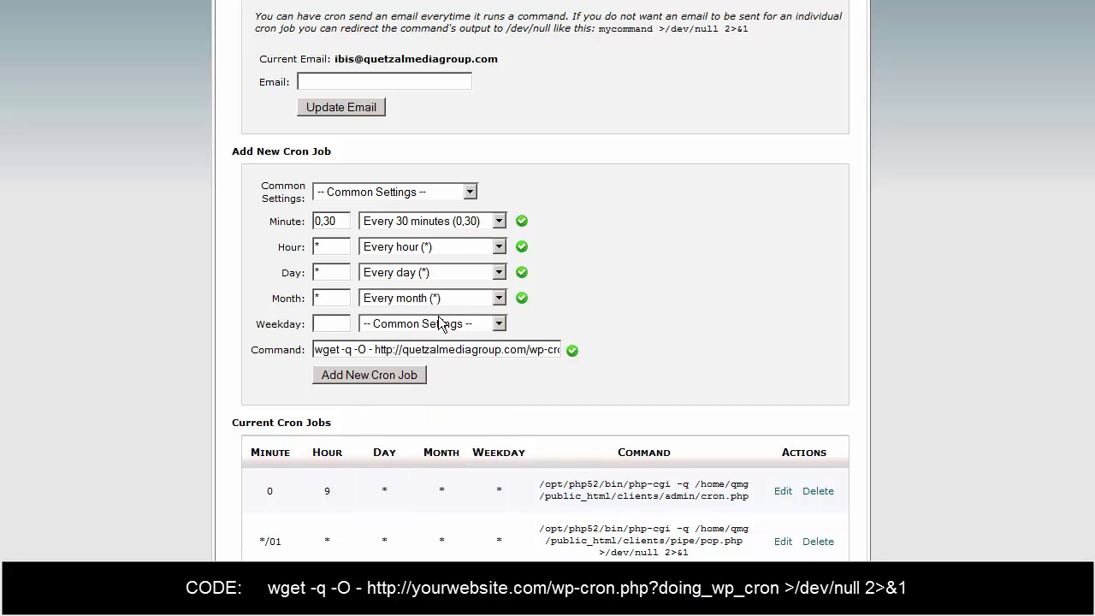
{"action": "left_click", "coordinate": [443, 323]}
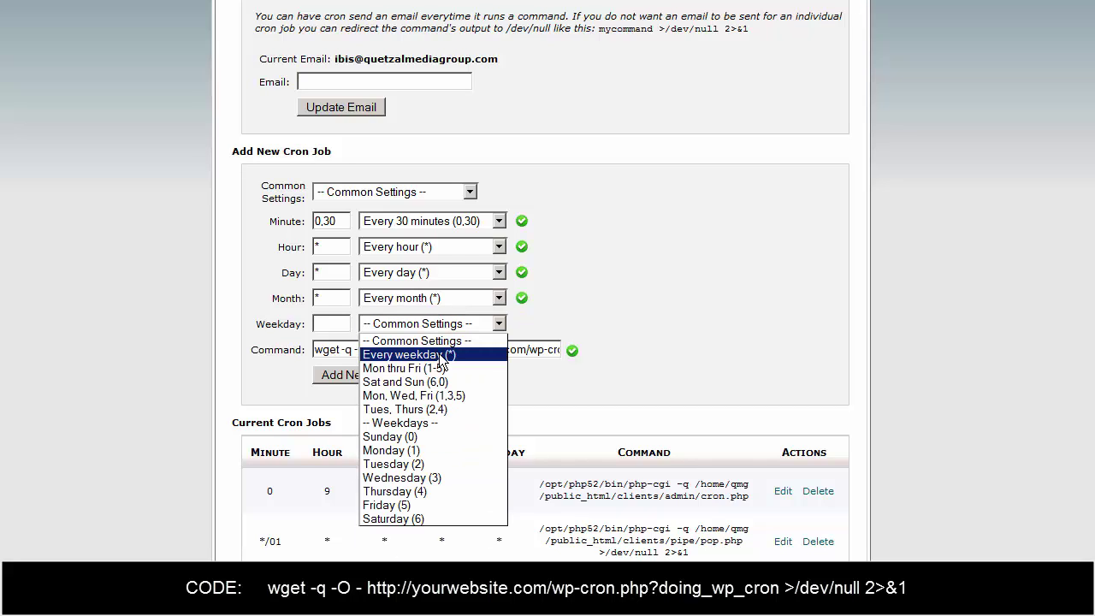
{"action": "left_click", "coordinate": [442, 354]}
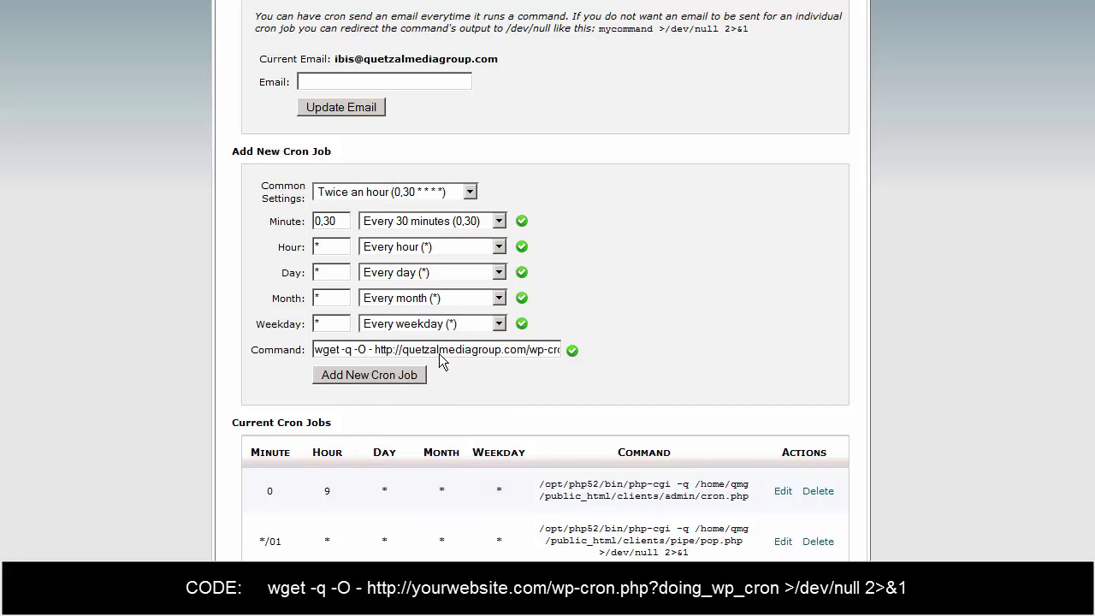
Copy >/dev/null 2>&1 from the Cron Email help text and append it to the command.
{"action": "left_click", "coordinate": [503, 350]}
{"action": "left_click_drag", "start_coordinate": [658, 29], "coordinate": [754, 28]}
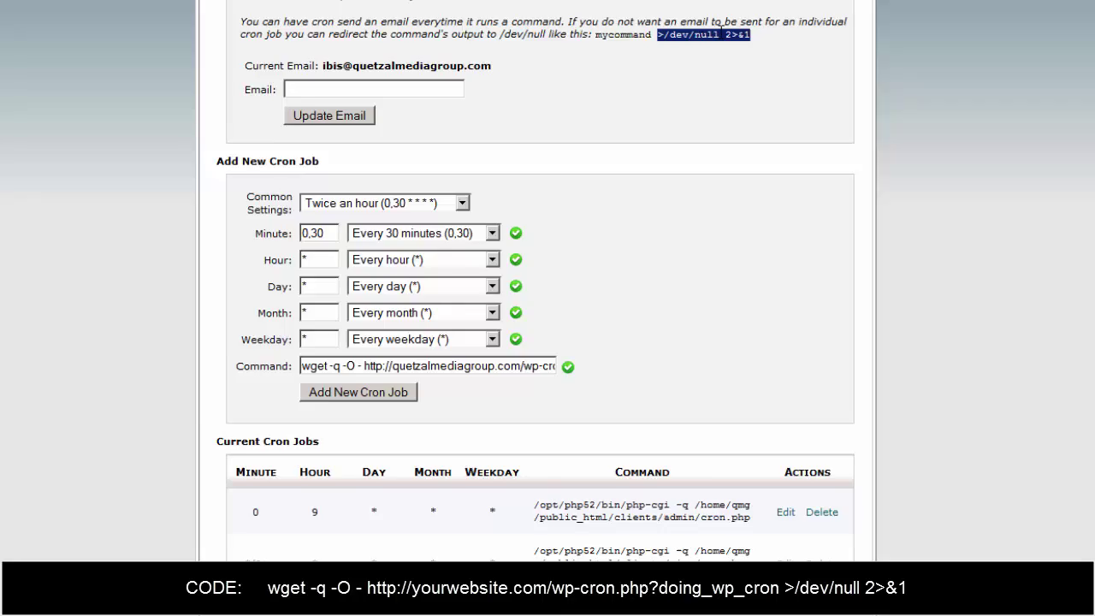
{"action": "right_click", "coordinate": [726, 33]}
{"action": "left_click", "coordinate": [750, 44]}
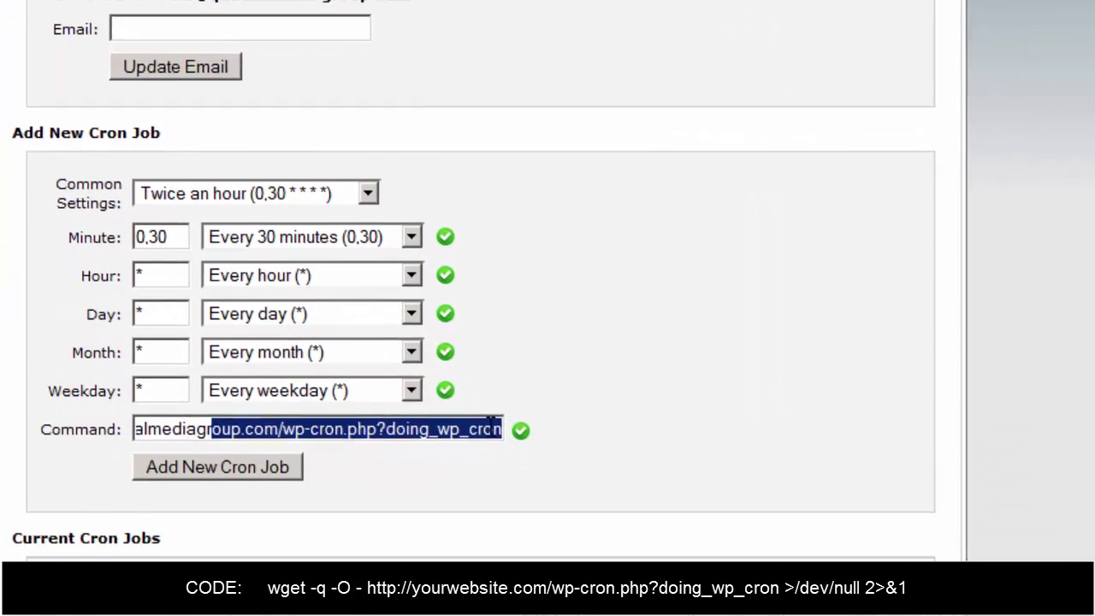
{"action": "left_click", "coordinate": [479, 595]}
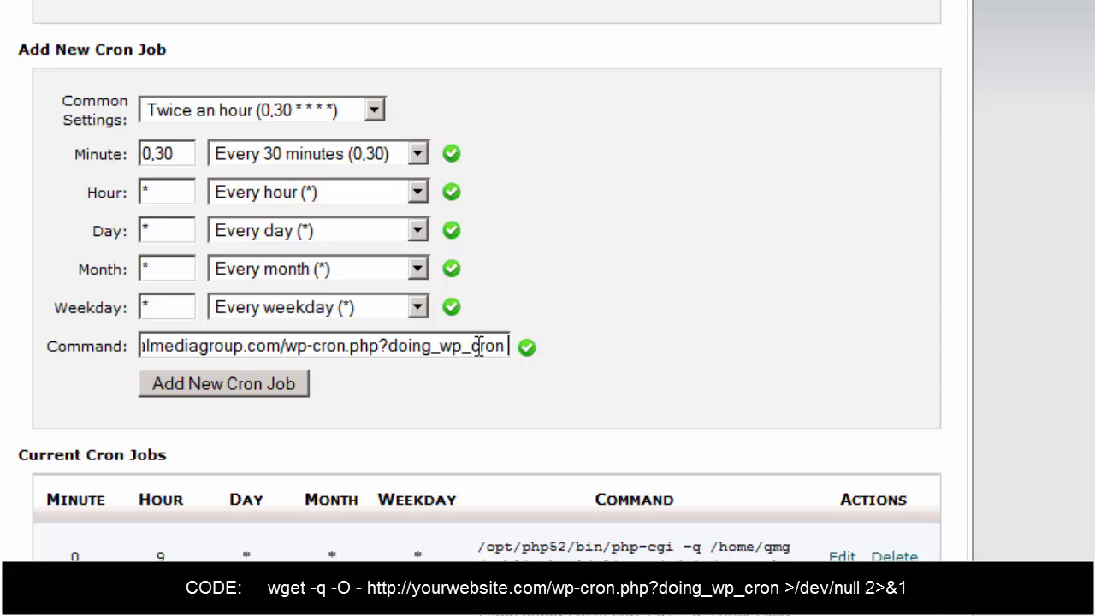
{"action": "key", "text": "ctrl+v"}
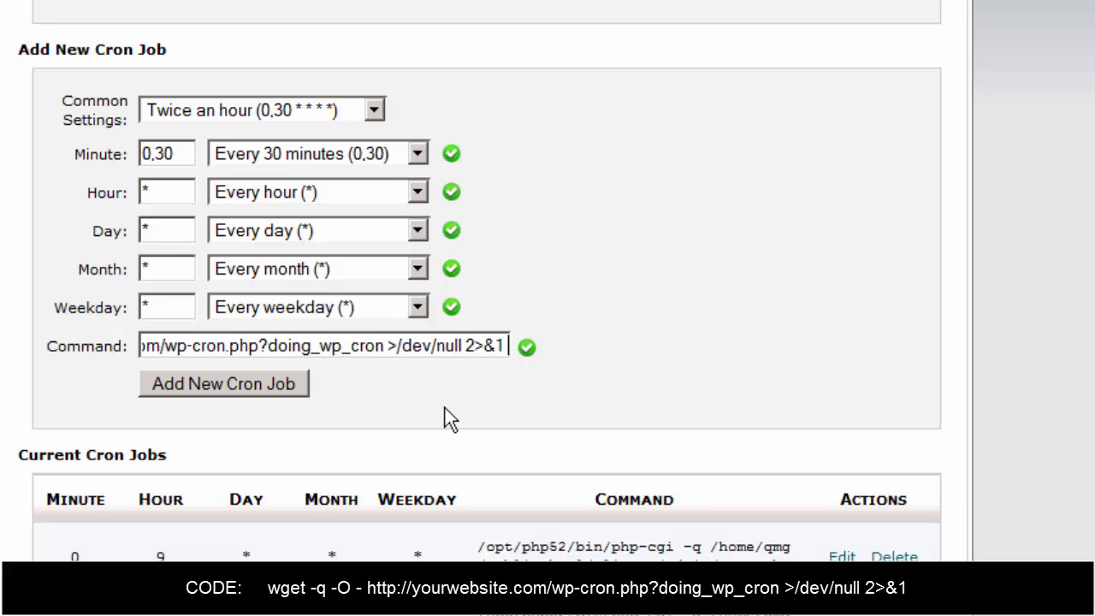
Add the cron job and check its 0,30 * * * * wget row under Current Cron Jobs.
{"action": "left_click", "coordinate": [230, 386]}
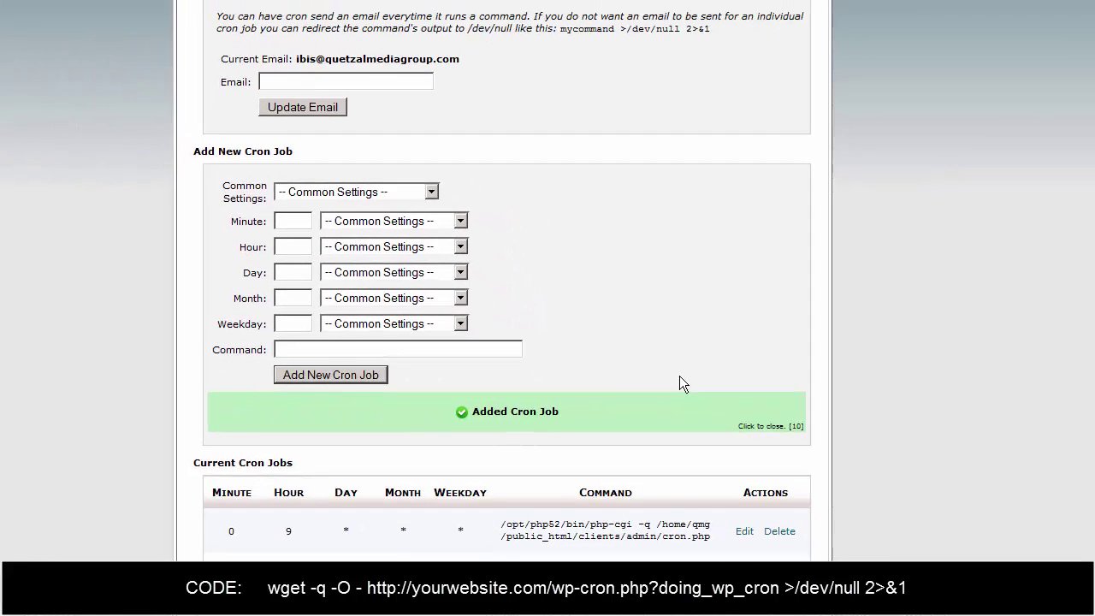
{"action": "scroll", "coordinate": [710, 390], "scroll_direction": "down", "scroll_amount": 3}
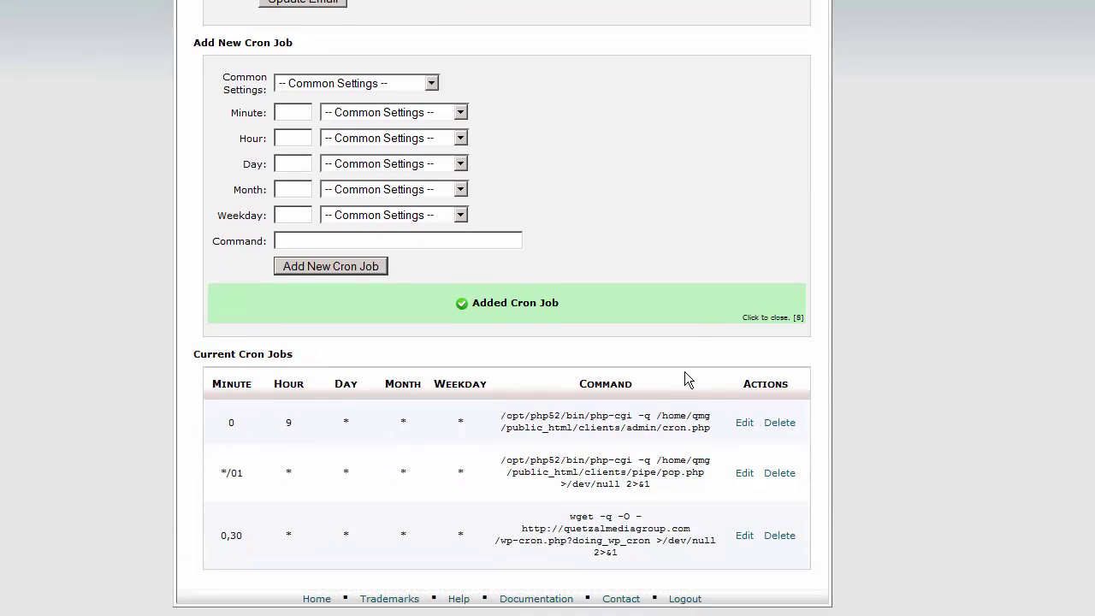
{"action": "left_click_drag", "start_coordinate": [231, 536], "coordinate": [837, 546]}
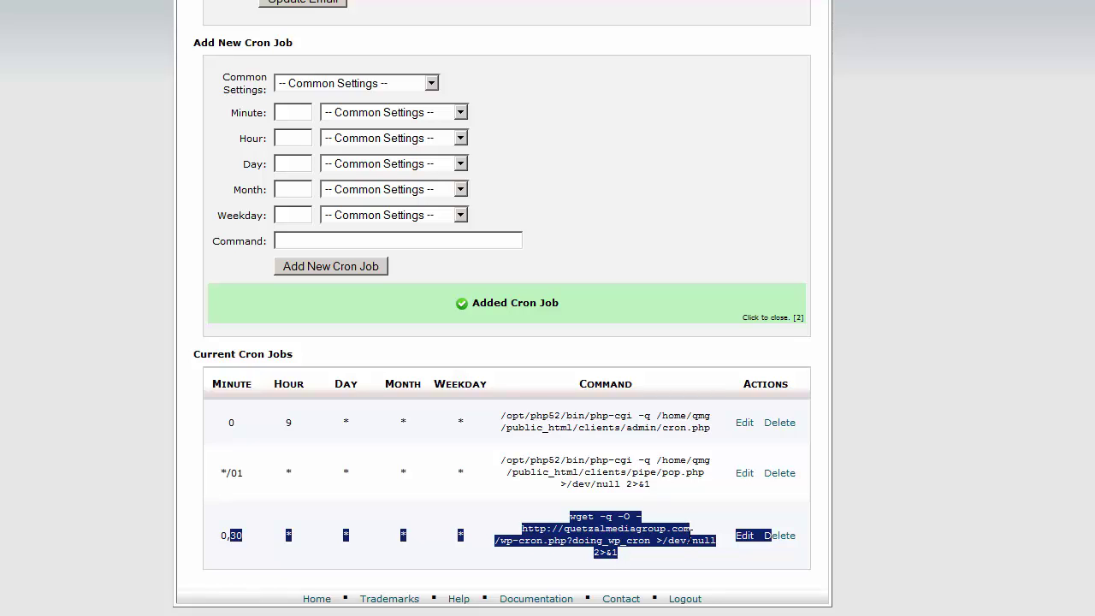
{"action": "left_click", "coordinate": [873, 443]}
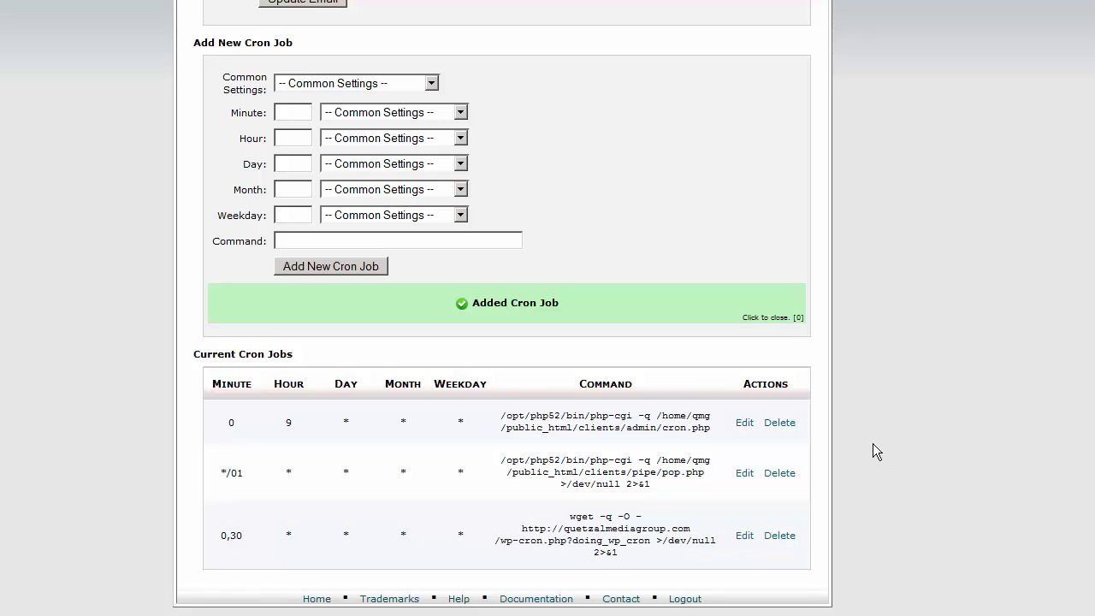
{"action": "scroll", "coordinate": [873, 443], "scroll_direction": "up", "scroll_amount": 3}
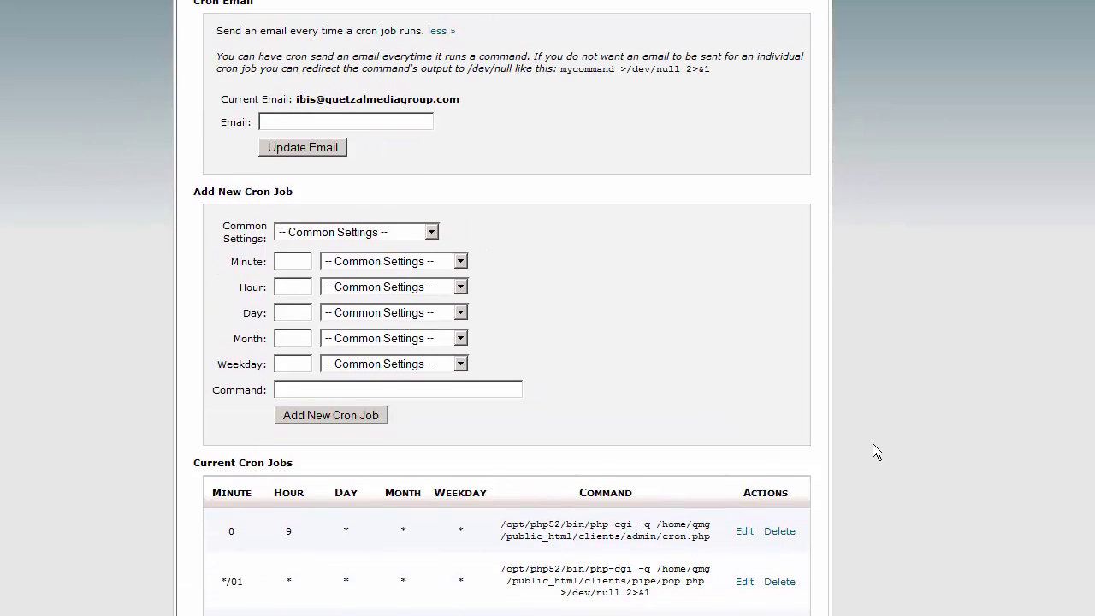